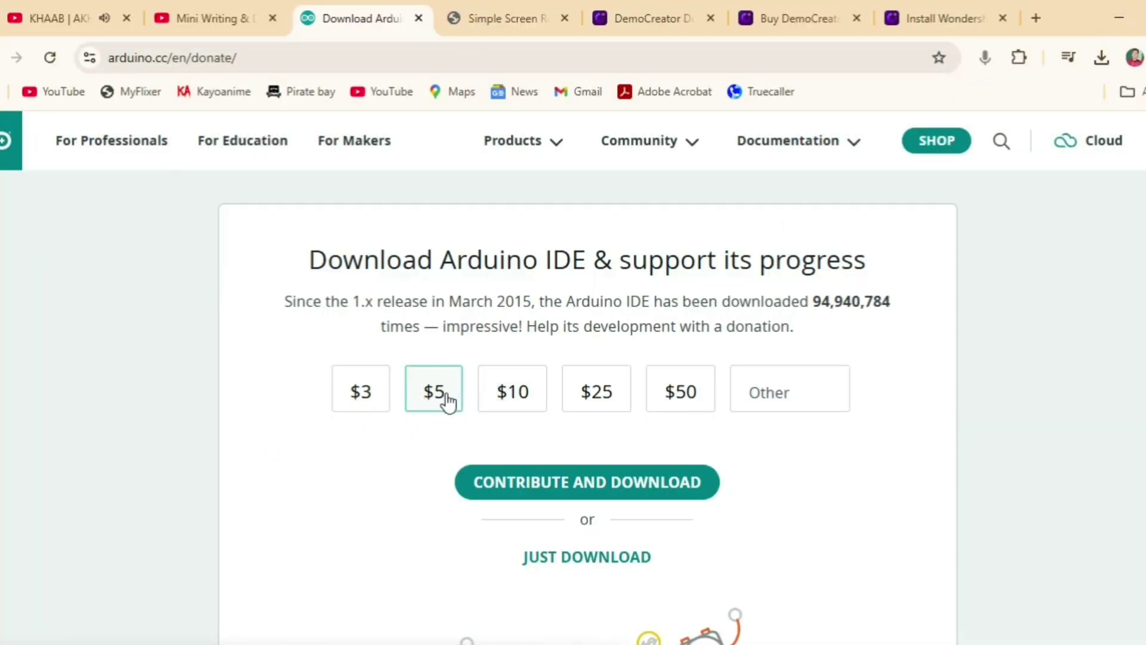
# Download the ZeroTwin repository as ZeroTwin-master.zip and extract it with WinRAR.
pyautogui.click(622, 554)
pyautogui.click(580, 302)
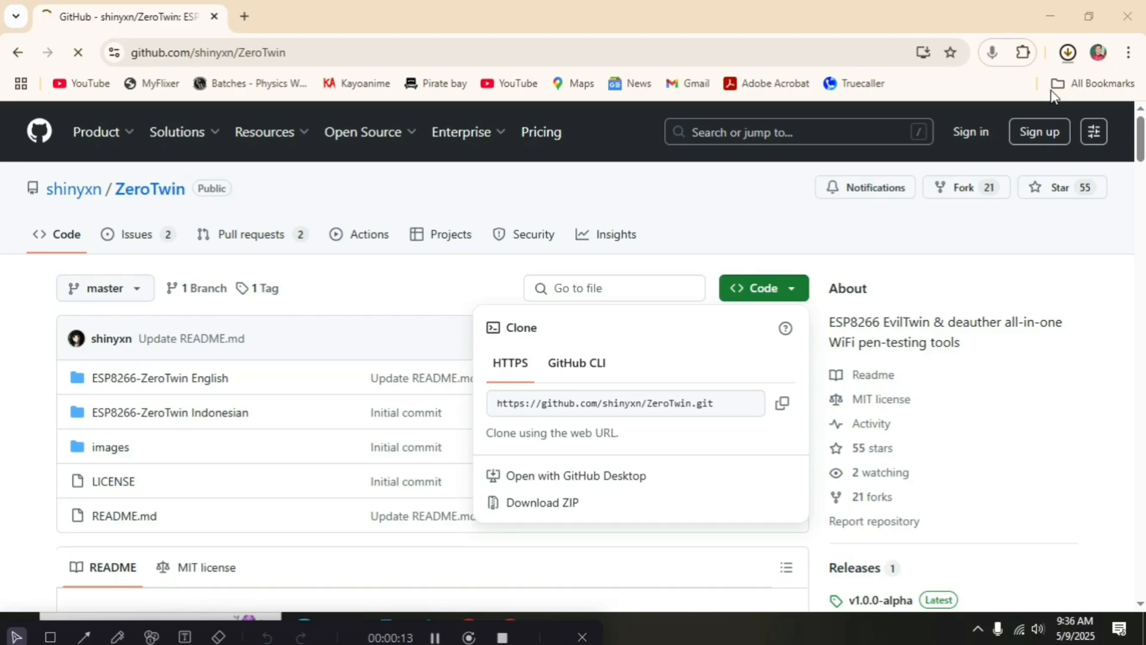
pyautogui.click(1068, 56)
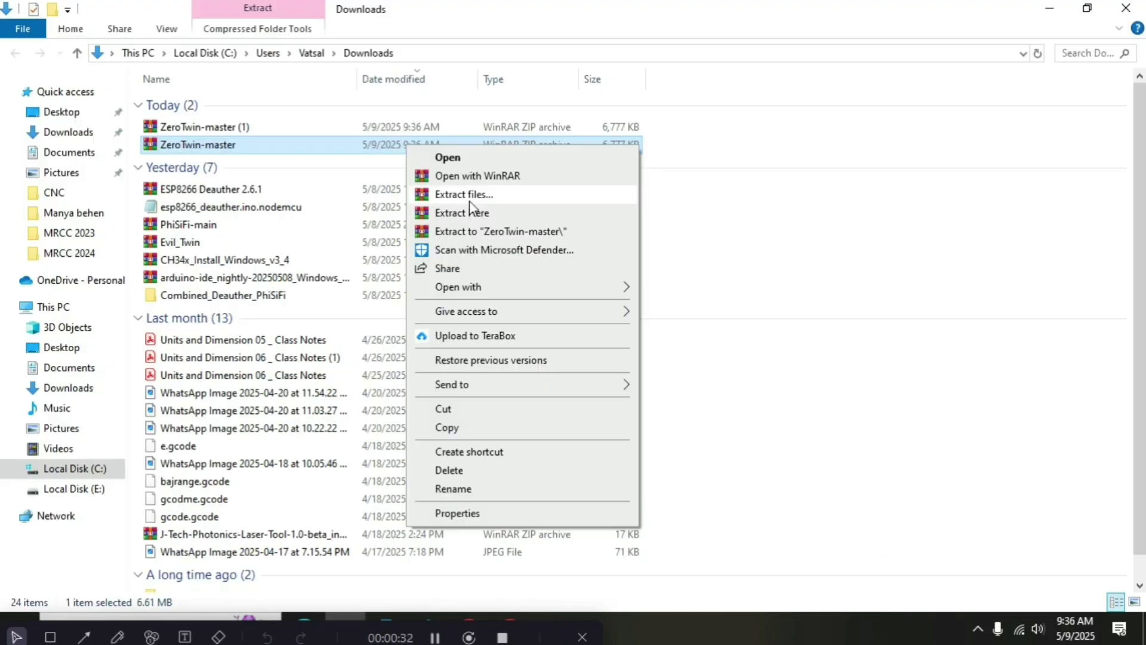
pyautogui.click(470, 197)
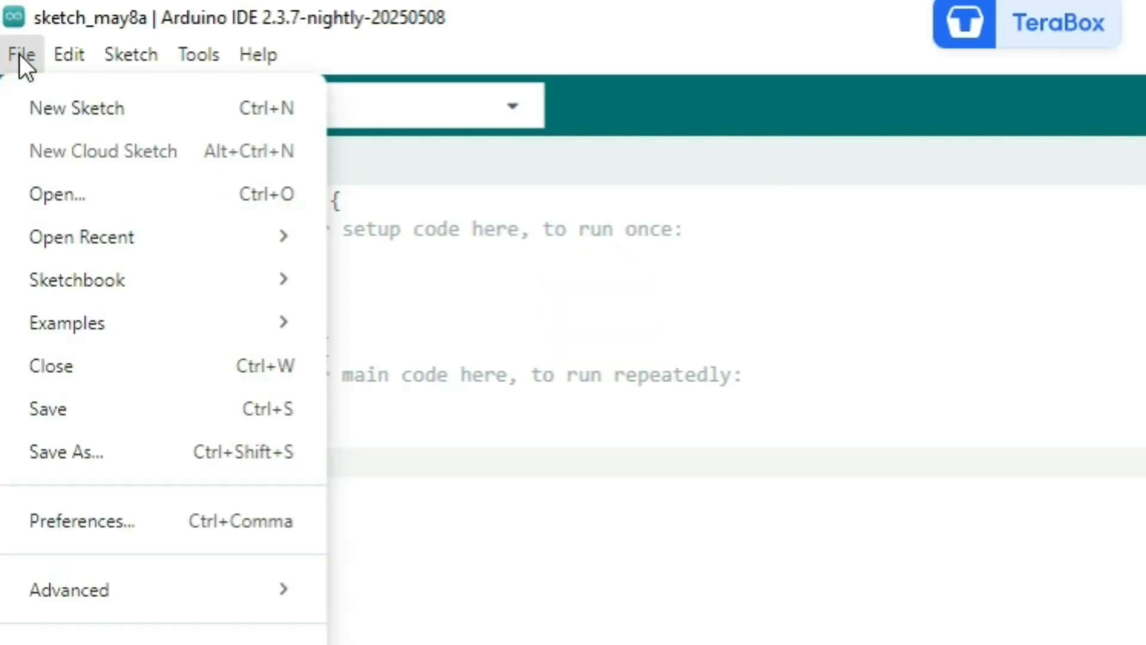
# Add the esp8266 package index JSON URL to the Additional boards manager URLs in Preferences.
pyautogui.click(107, 522)
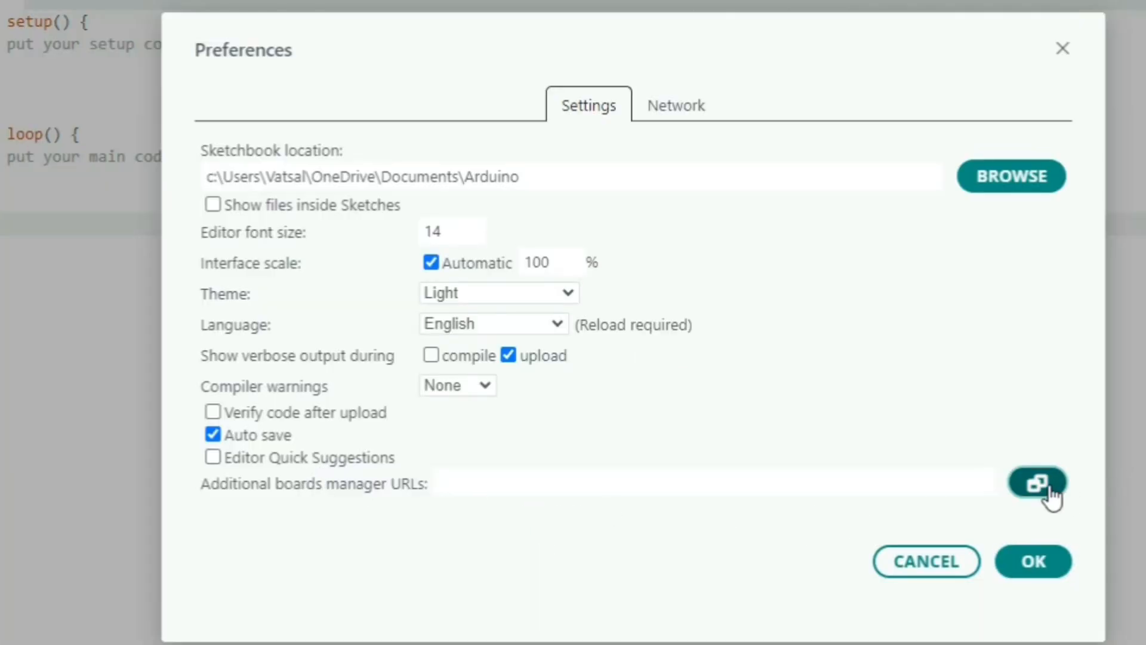
pyautogui.click(1046, 484)
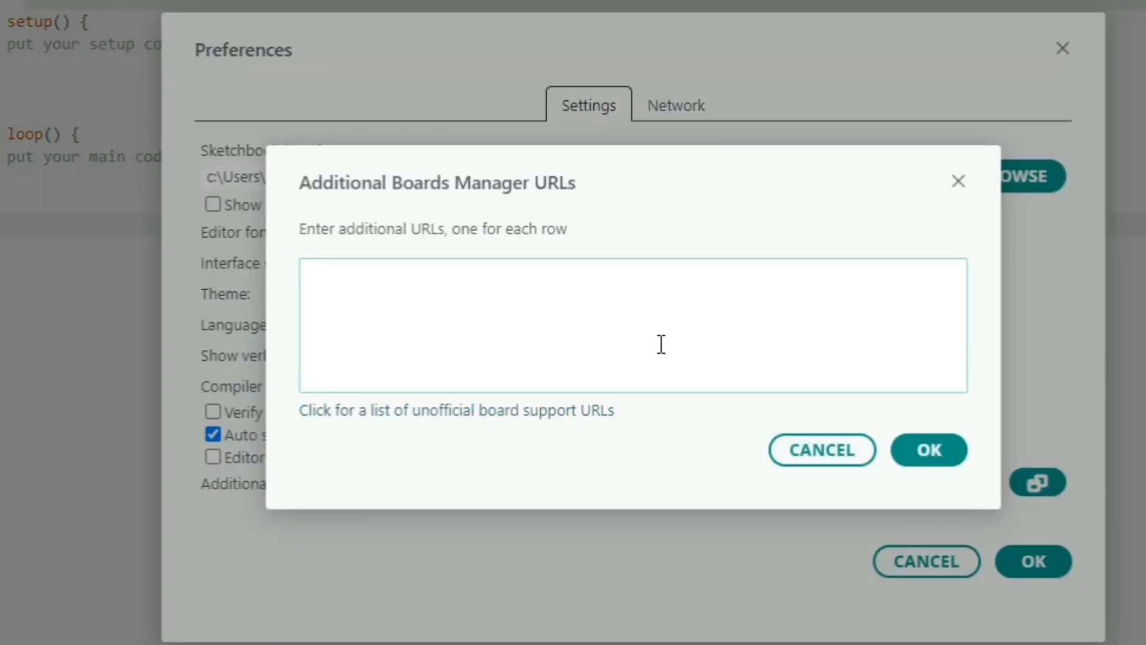
pyautogui.write('https://arduino.esp8266.com/stable/package_esp8266com_index.json')
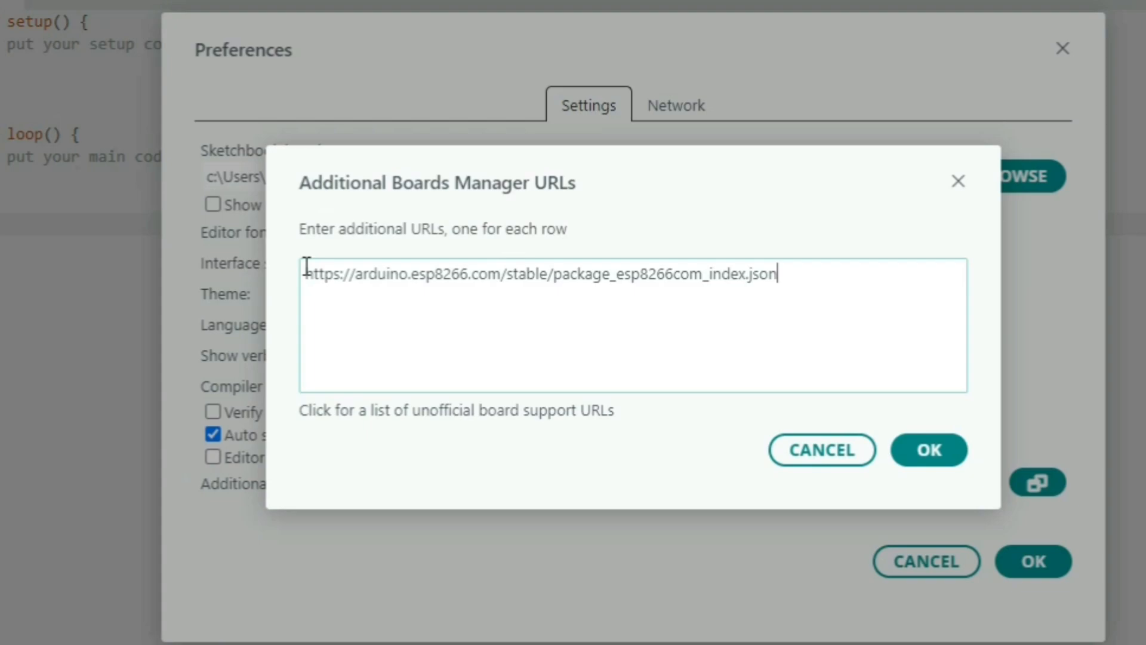
pyautogui.moveTo(336, 273); pyautogui.dragTo(763, 275)
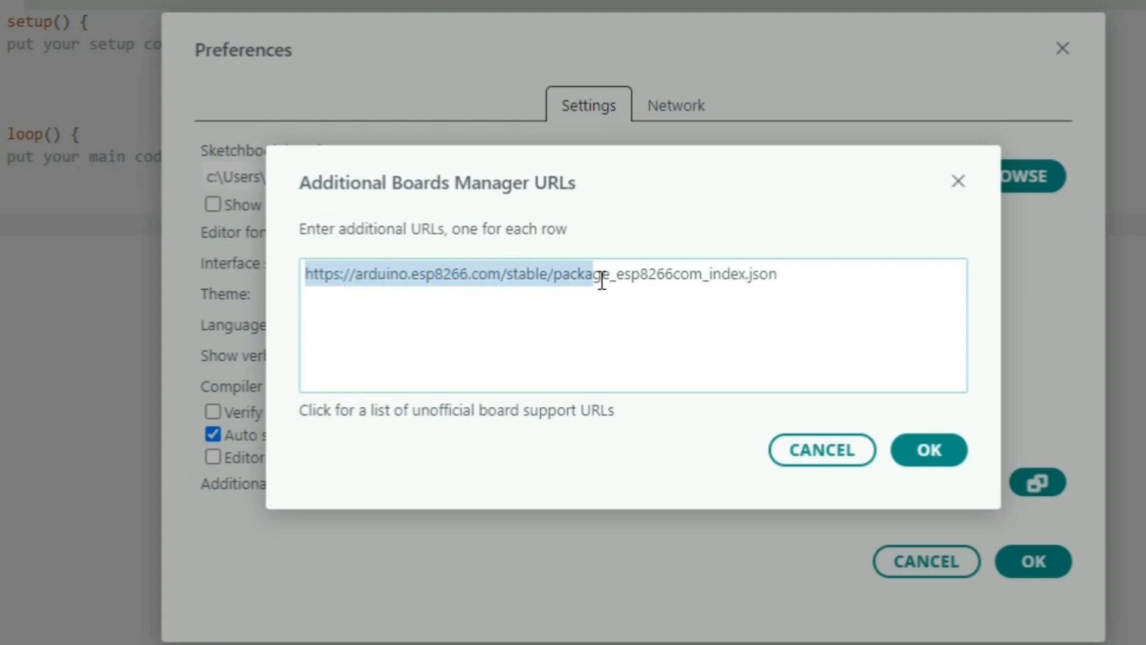
pyautogui.moveTo(660, 277); pyautogui.dragTo(816, 271)
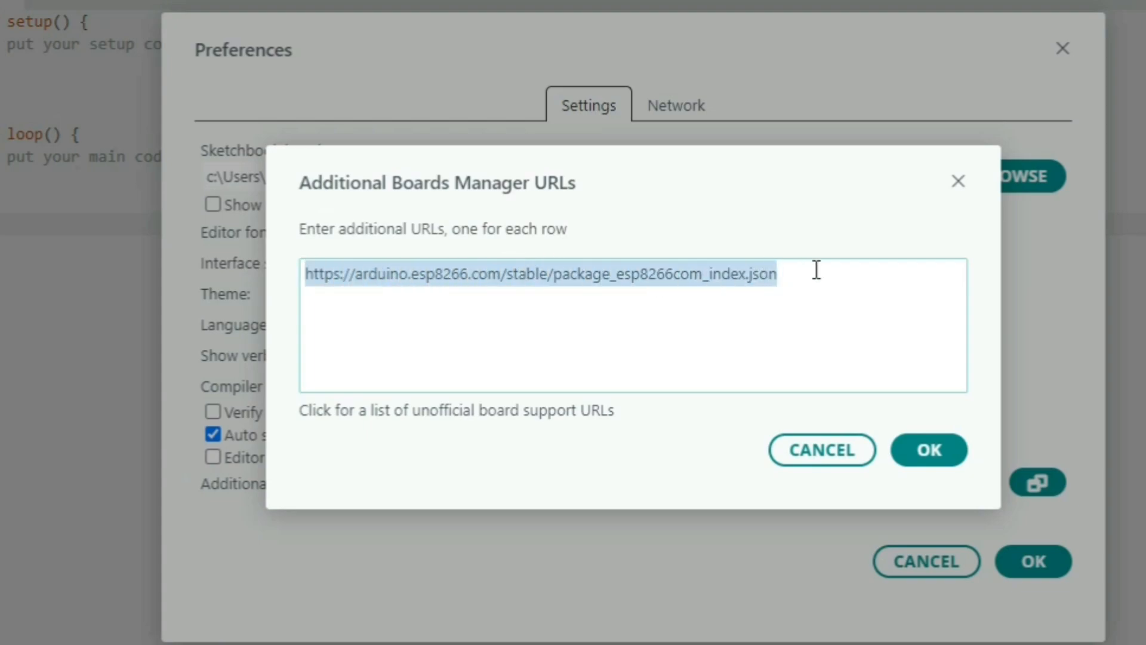
pyautogui.click(928, 449)
pyautogui.click(1039, 561)
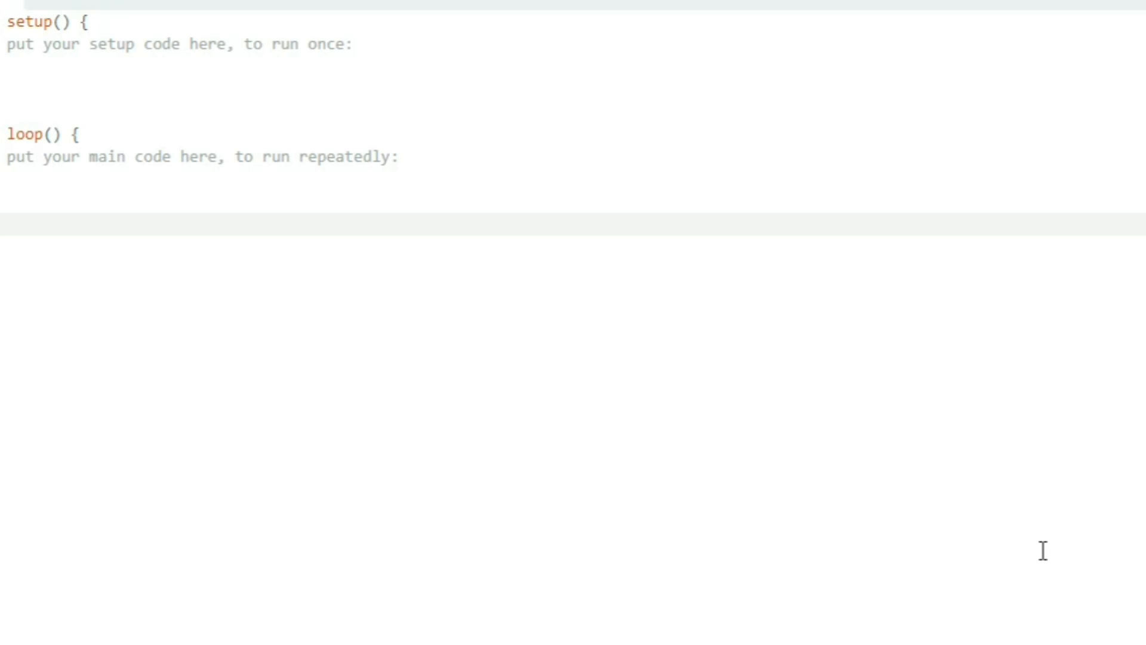
# Install the esp8266 board package 3.1.2 from the Boards Manager.
pyautogui.click(146, 51)
pyautogui.moveTo(171, 429)
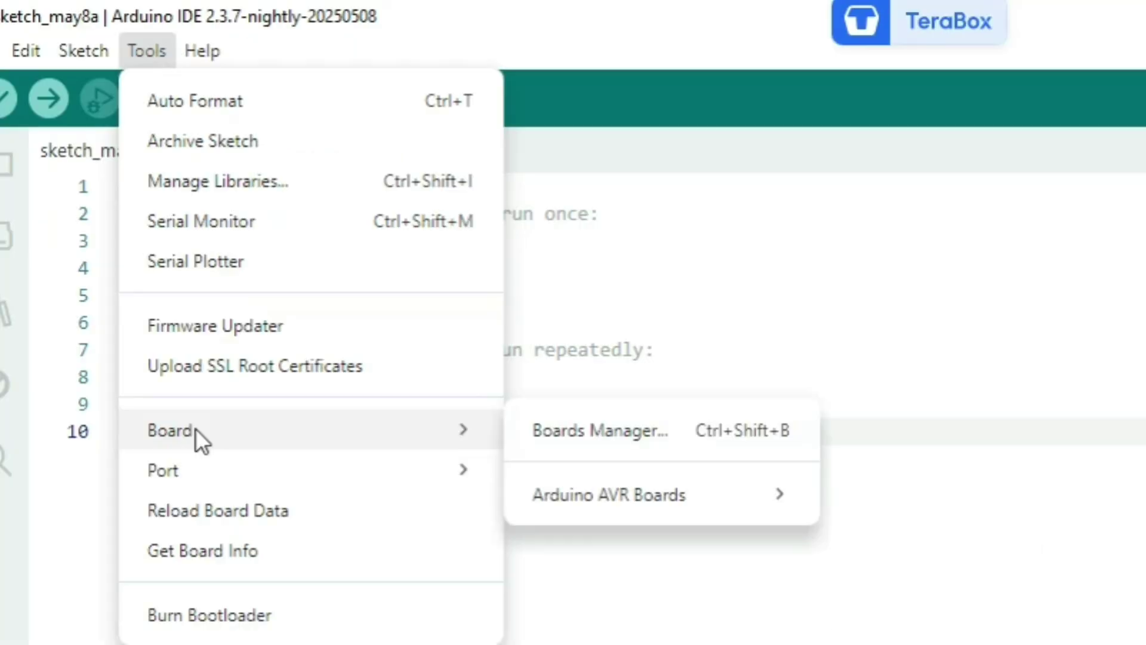
pyautogui.click(608, 445)
pyautogui.write('node')
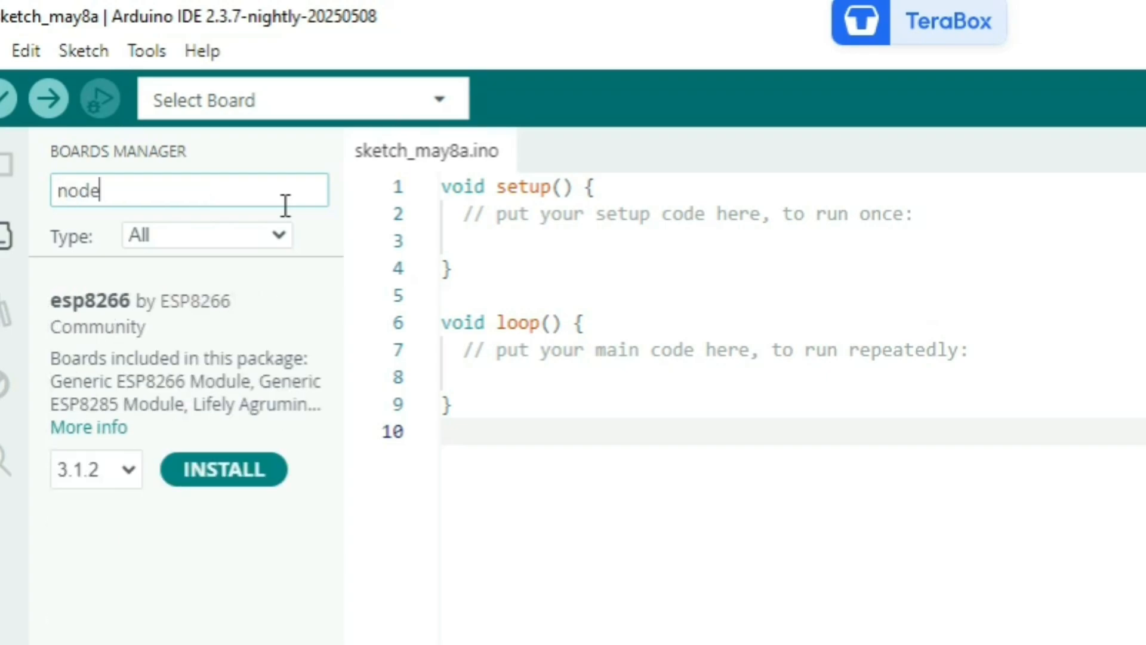
pyautogui.click(240, 474)
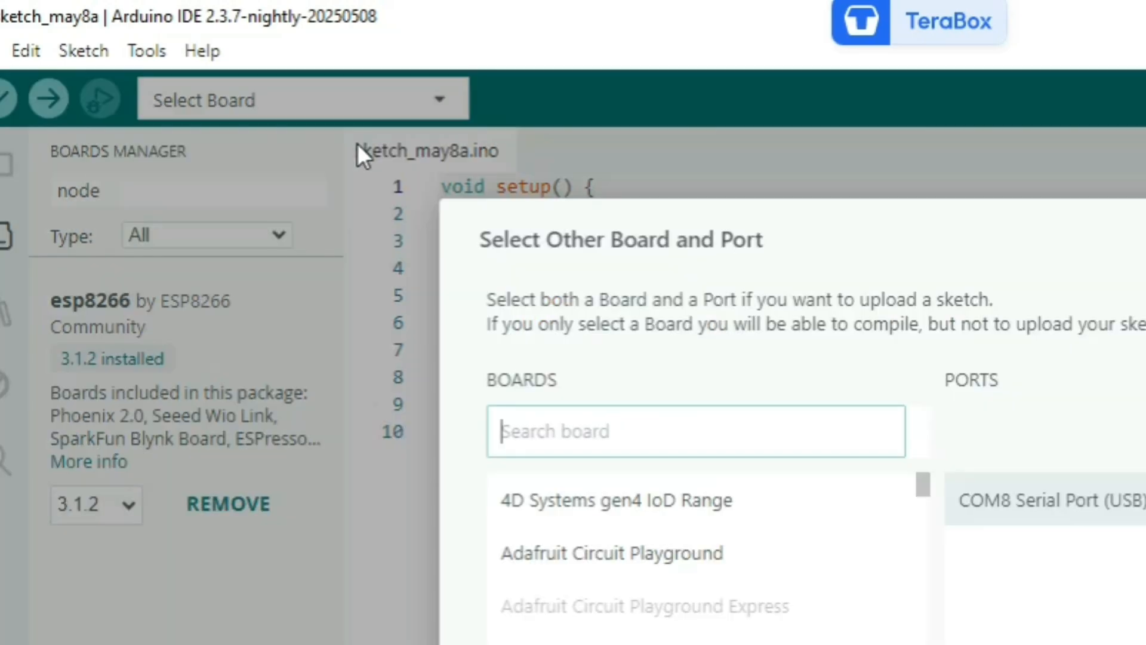
pyautogui.write('esp')
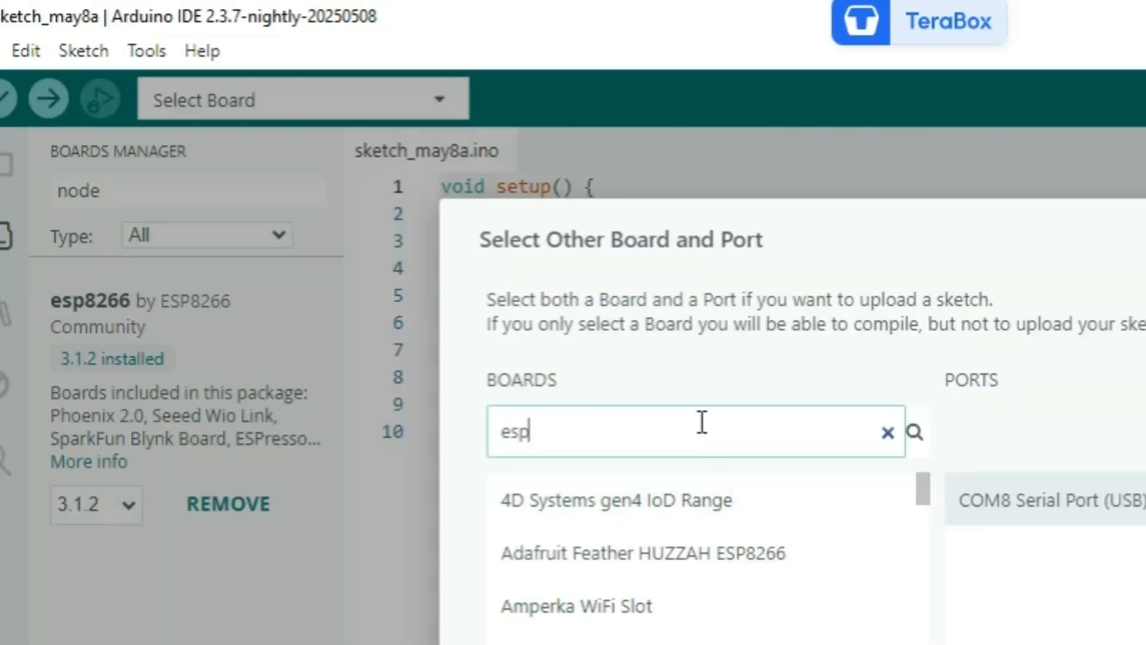
# Select NodeMCU 1.0 (ESP-12E Module) as the target board.
pyautogui.click(887, 432)
pyautogui.write('node')
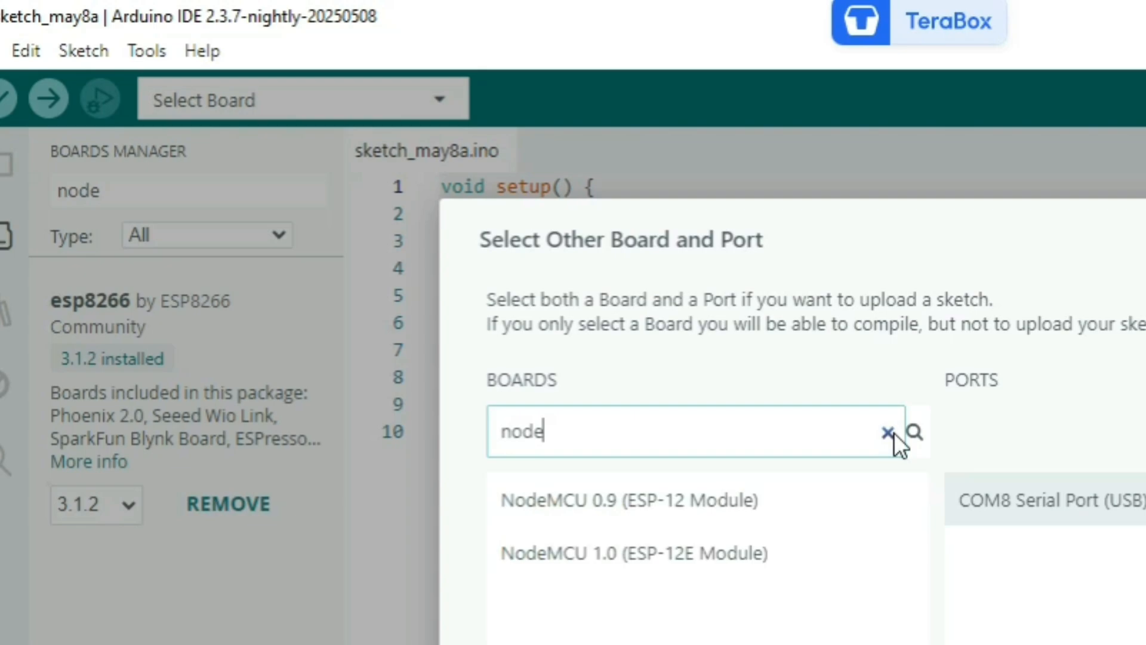
pyautogui.click(821, 550)
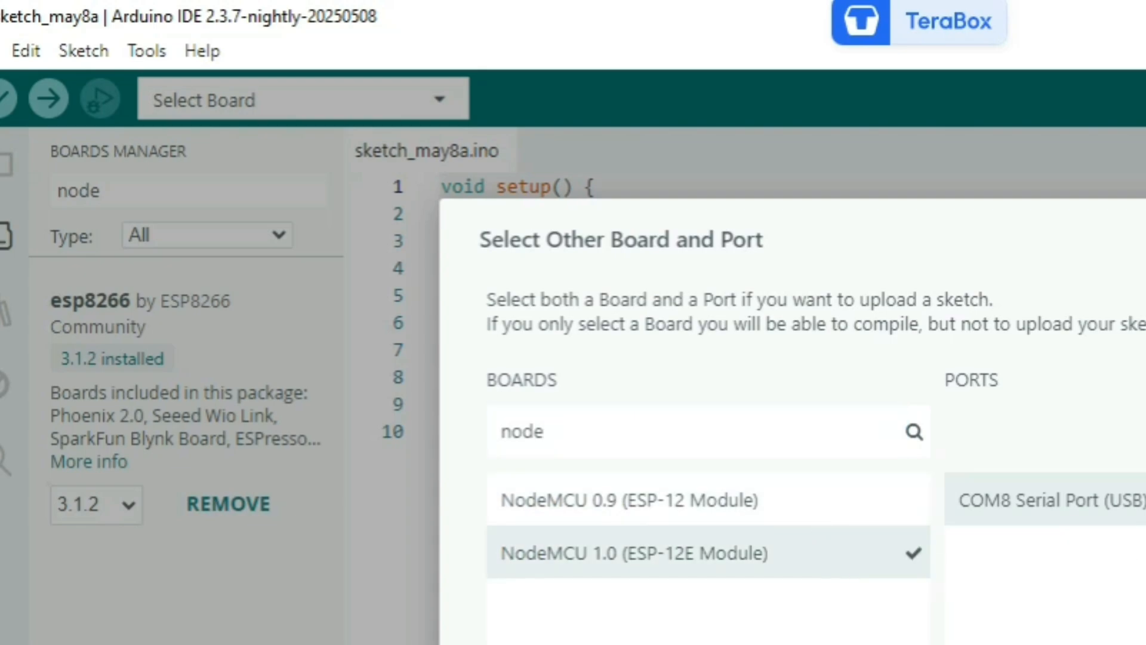
pyautogui.click(5, 164)
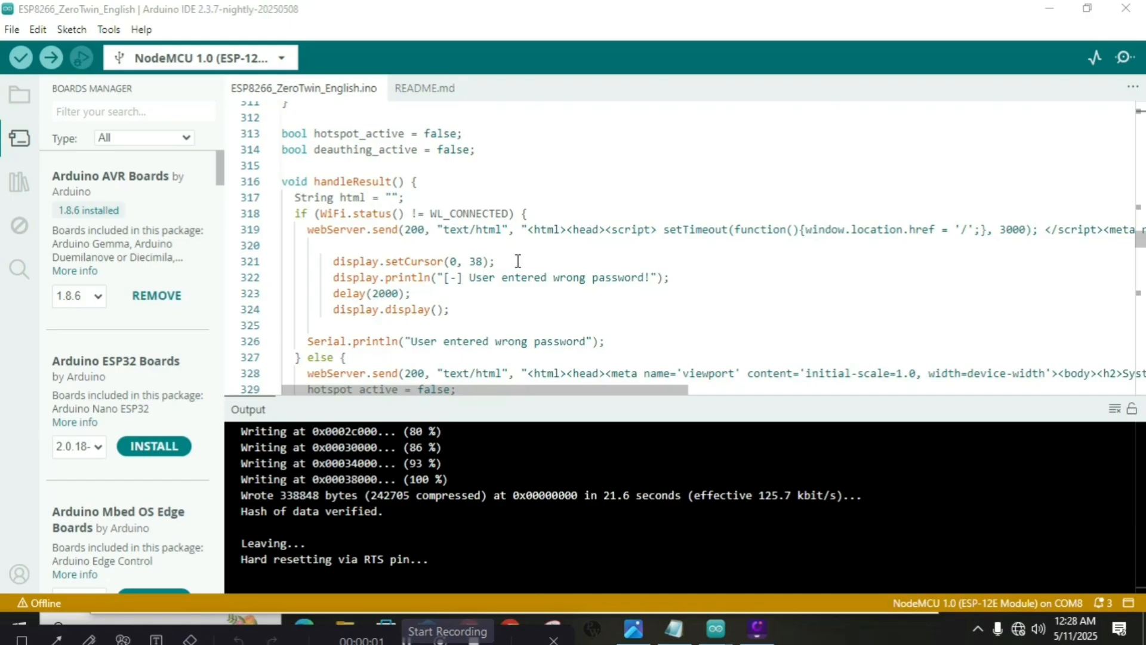
pyautogui.press('BackSpace')
pyautogui.press('BackSpace')
pyautogui.press('BackSpace')
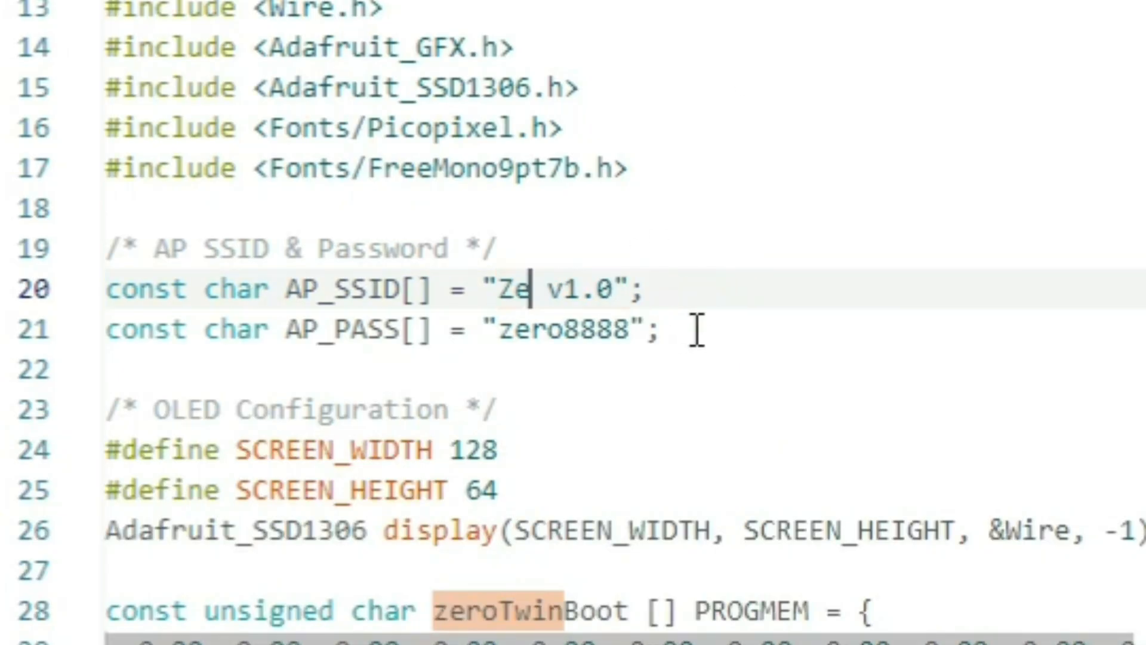
pyautogui.press('BackSpace')
pyautogui.press('BackSpace')
pyautogui.write('VolitantUs')
pyautogui.click(697, 330)
pyautogui.press('Left')
pyautogui.press('Left')
pyautogui.press('BackSpace')
pyautogui.press('BackSpace')
pyautogui.press('BackSpace')
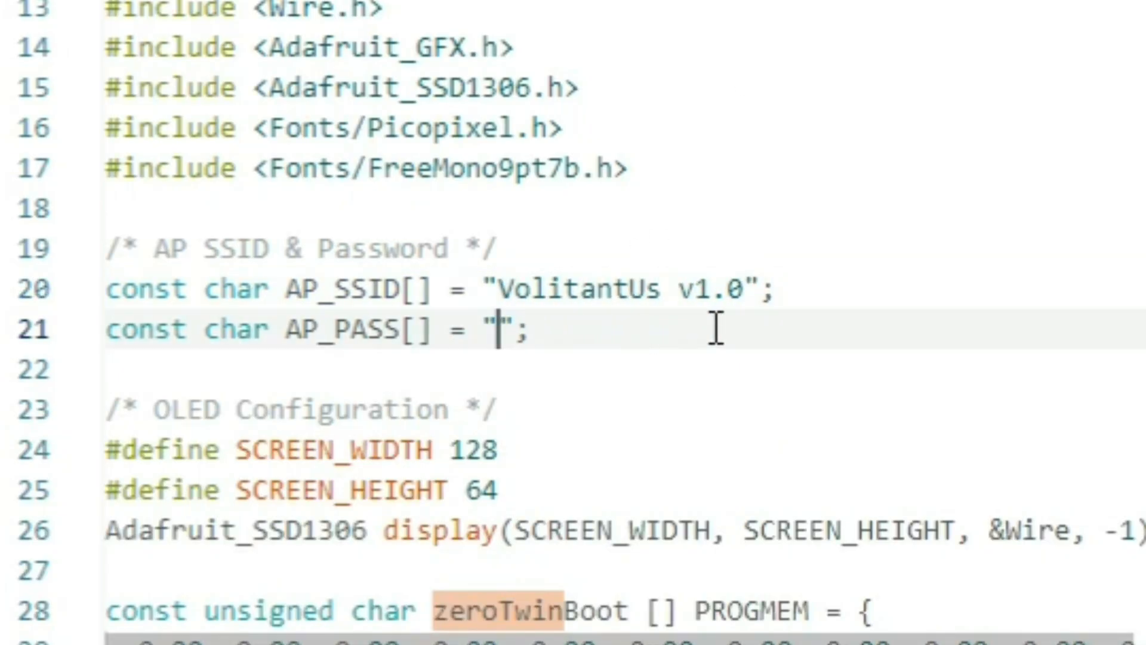
pyautogui.press('Down')
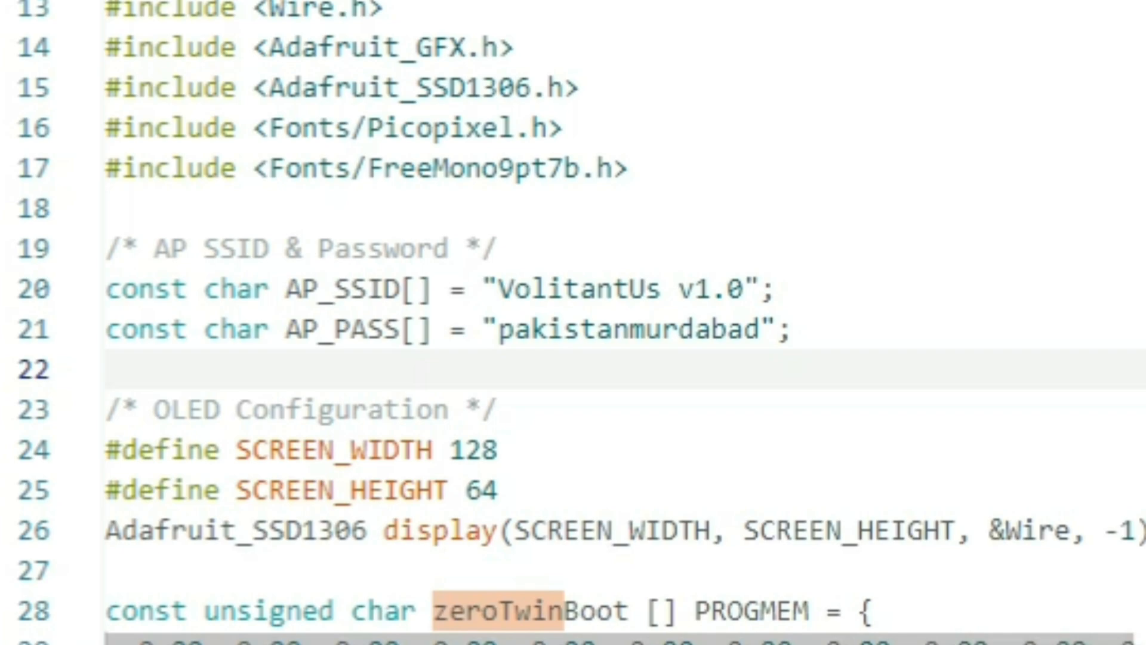